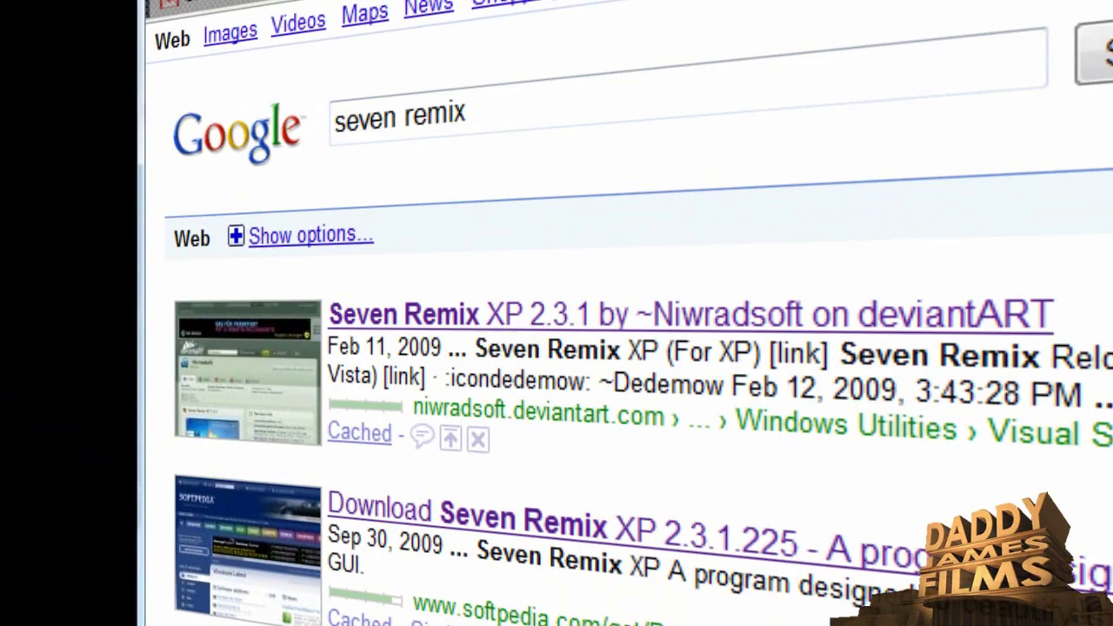
# - Open the Seven Remix XP 2.3.1 deviantART page from the Google results for "seven remix"
pyautogui.scroll(-8, 609, 348)
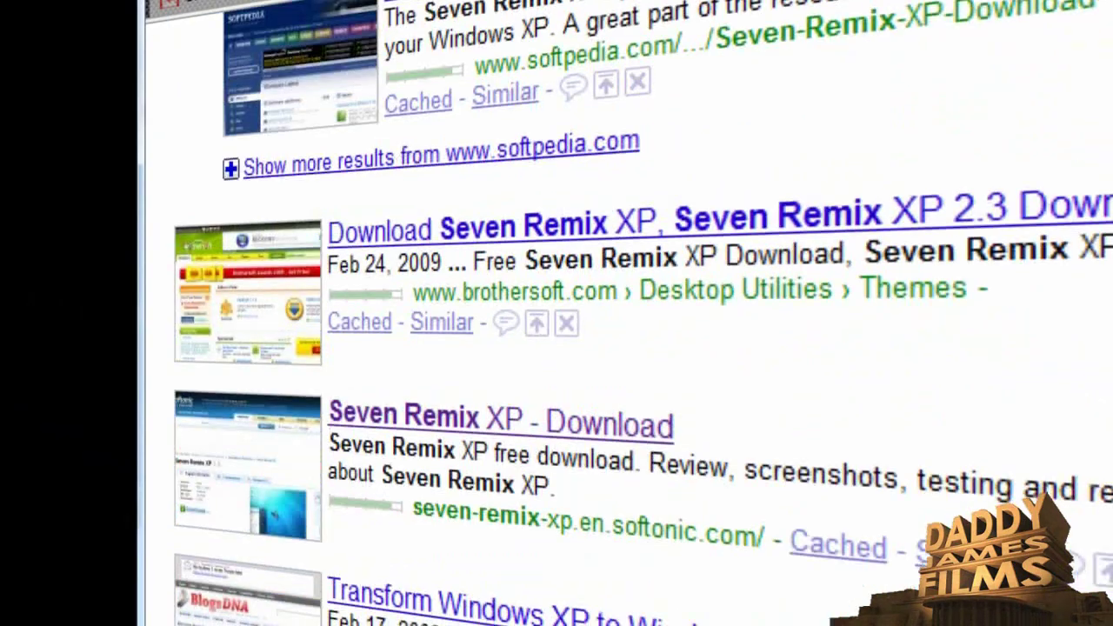
pyautogui.scroll(-8, 609, 348)
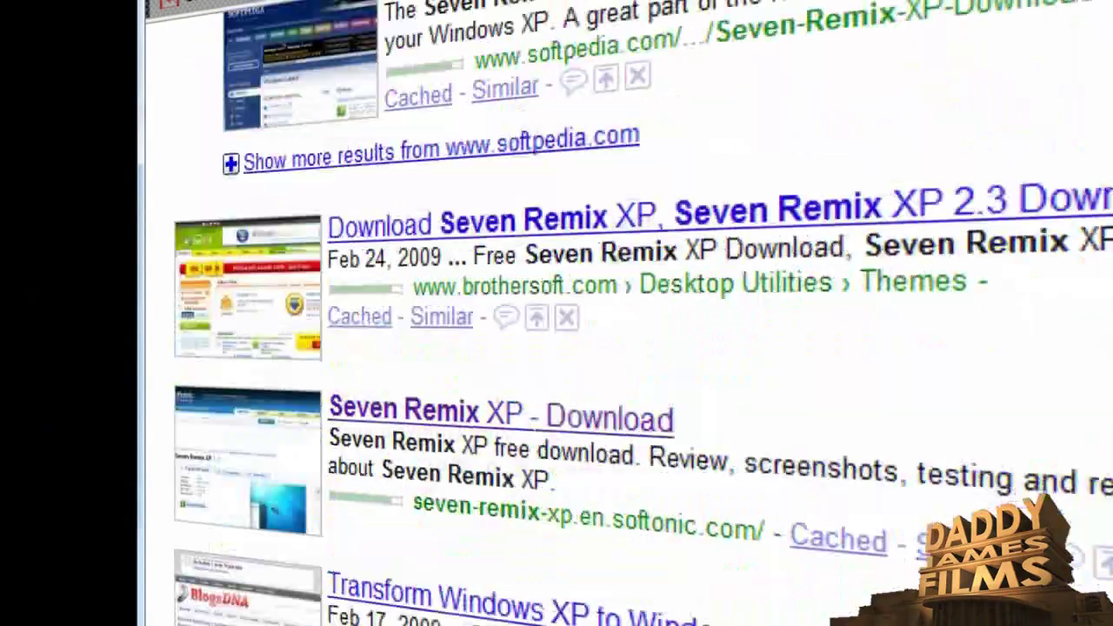
pyautogui.scroll(6, 609, 348)
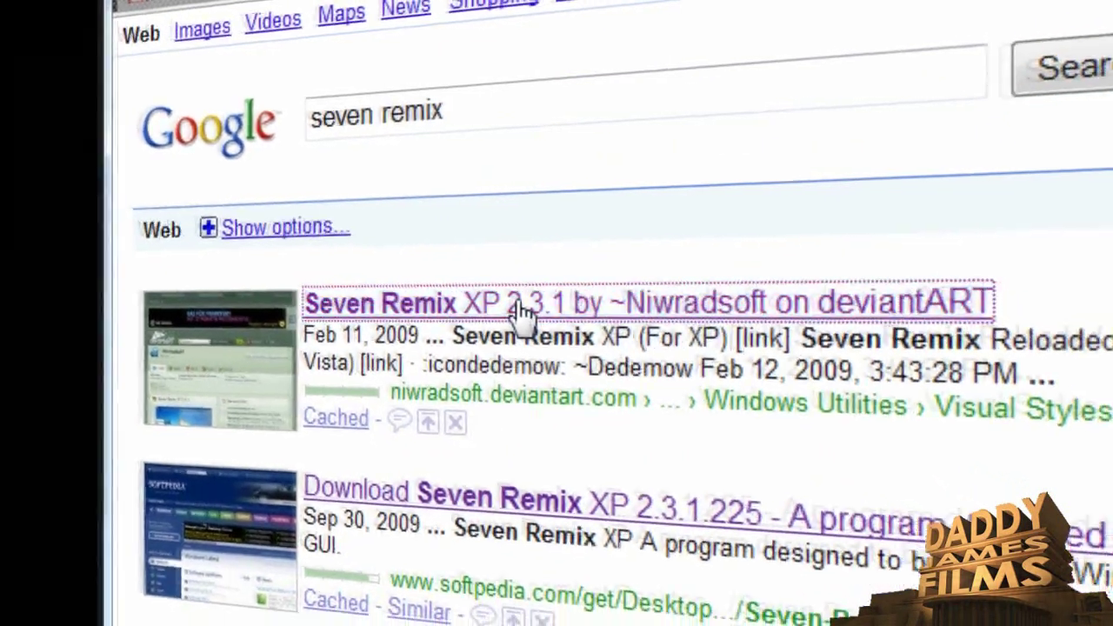
pyautogui.click(544, 320)
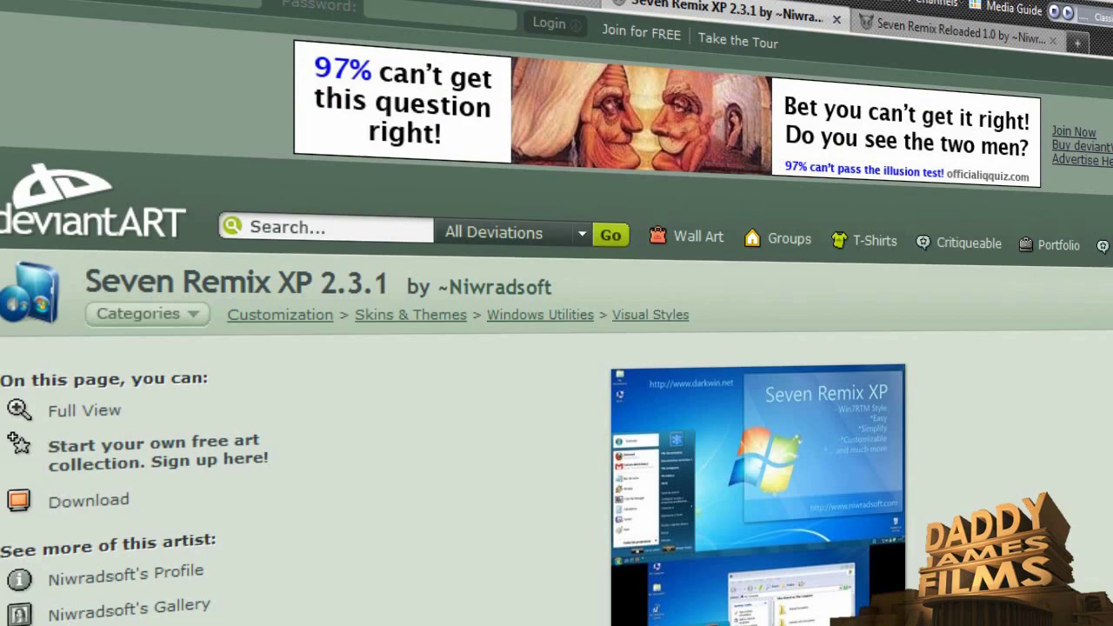
# - Examine the Seven Remix XP 2.3.1 page, including the previews, artist's comments, visitor comments and download option
pyautogui.scroll(-10, 557, 348)
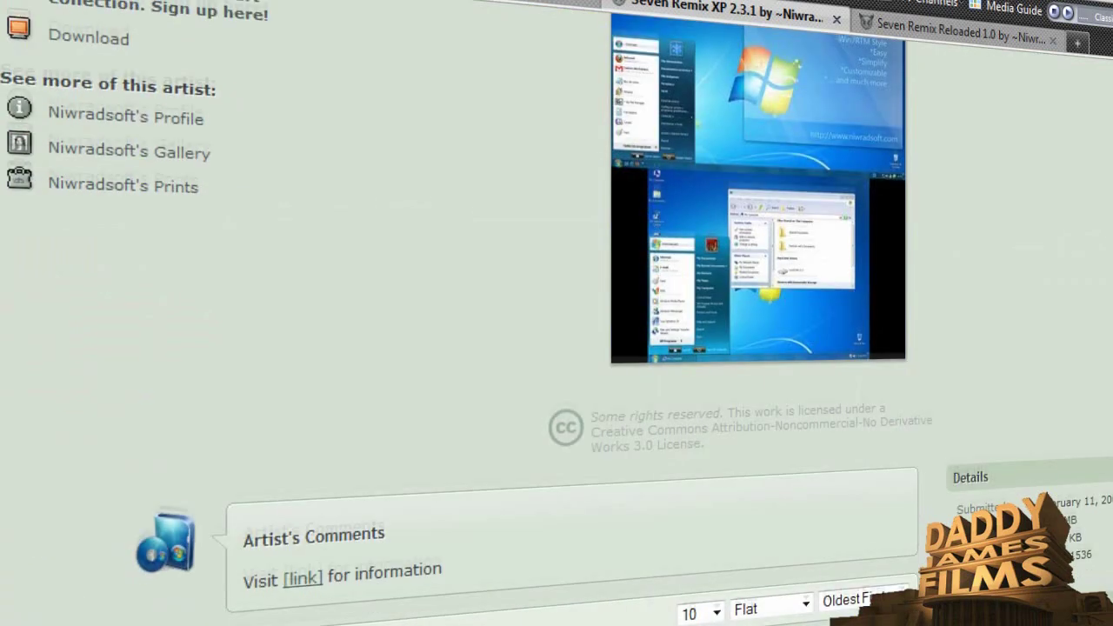
pyautogui.scroll(-4, 557, 348)
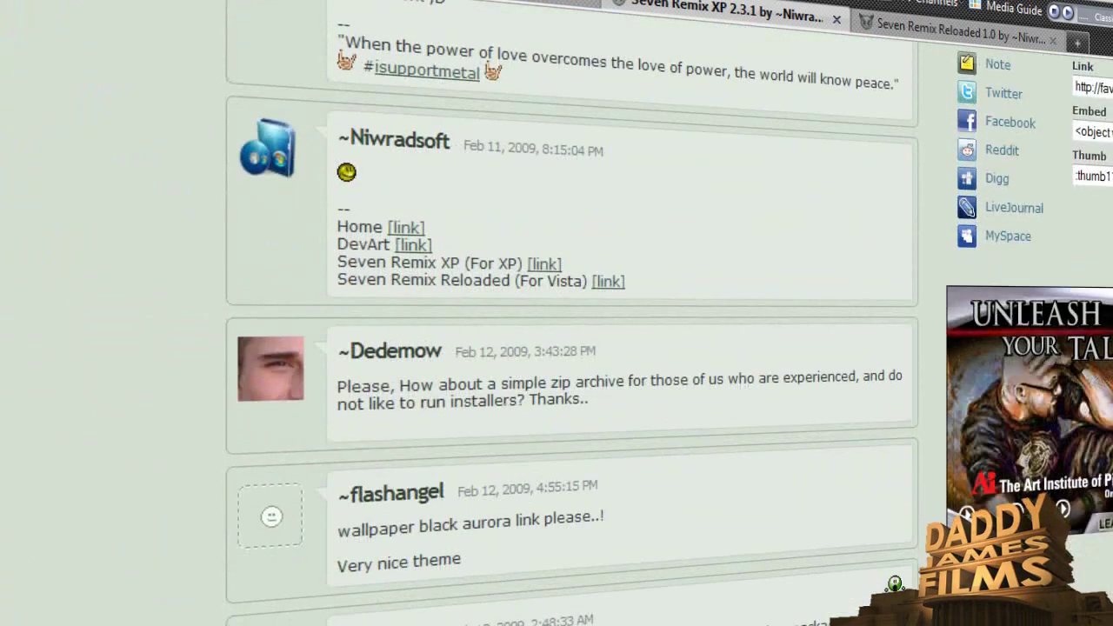
pyautogui.scroll(-10, 557, 348)
pyautogui.scroll(-3, 572, 313)
pyautogui.scroll(12, 572, 313)
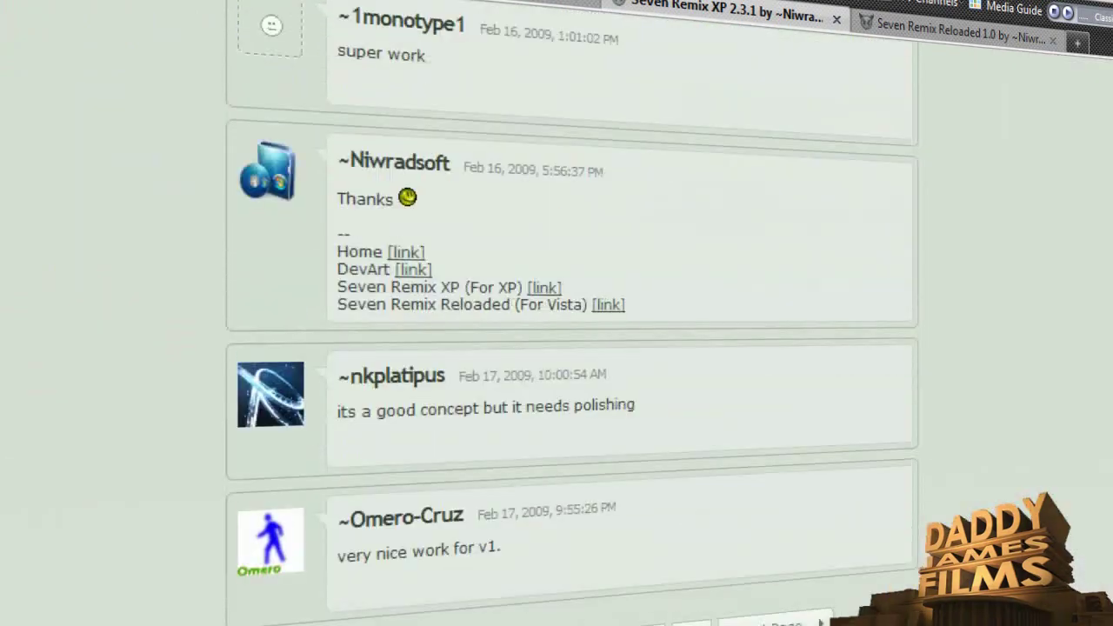
pyautogui.scroll(5, 557, 348)
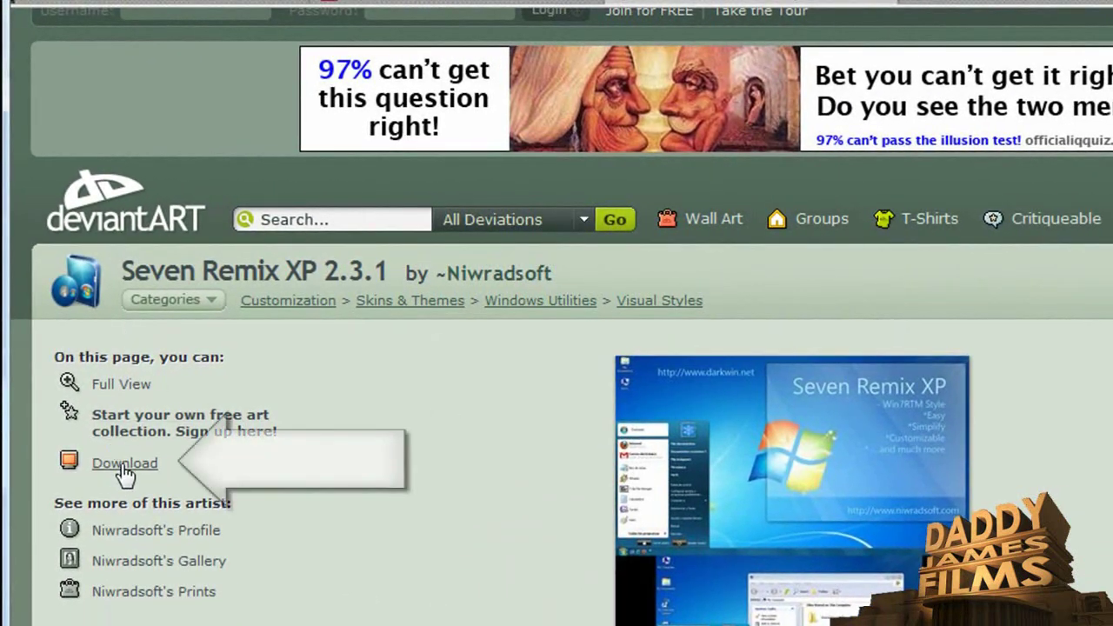
# - Open the Seven Remix Reloaded 1.0 deviantART page from the Google results for "seven remix vista"
pyautogui.click(971, 0)
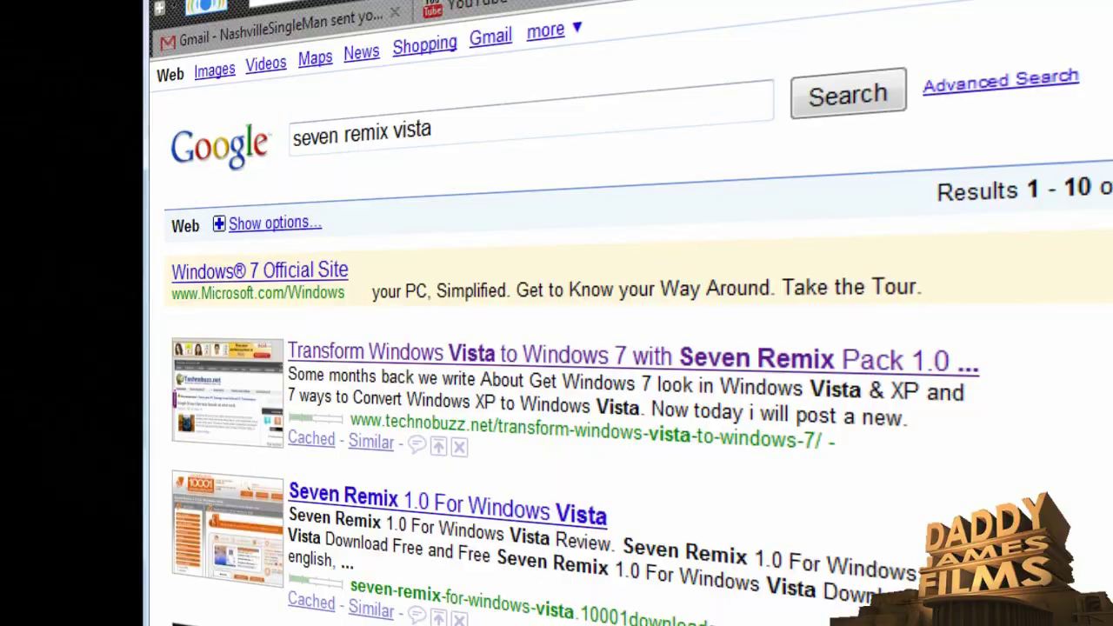
pyautogui.scroll(-10, 608, 392)
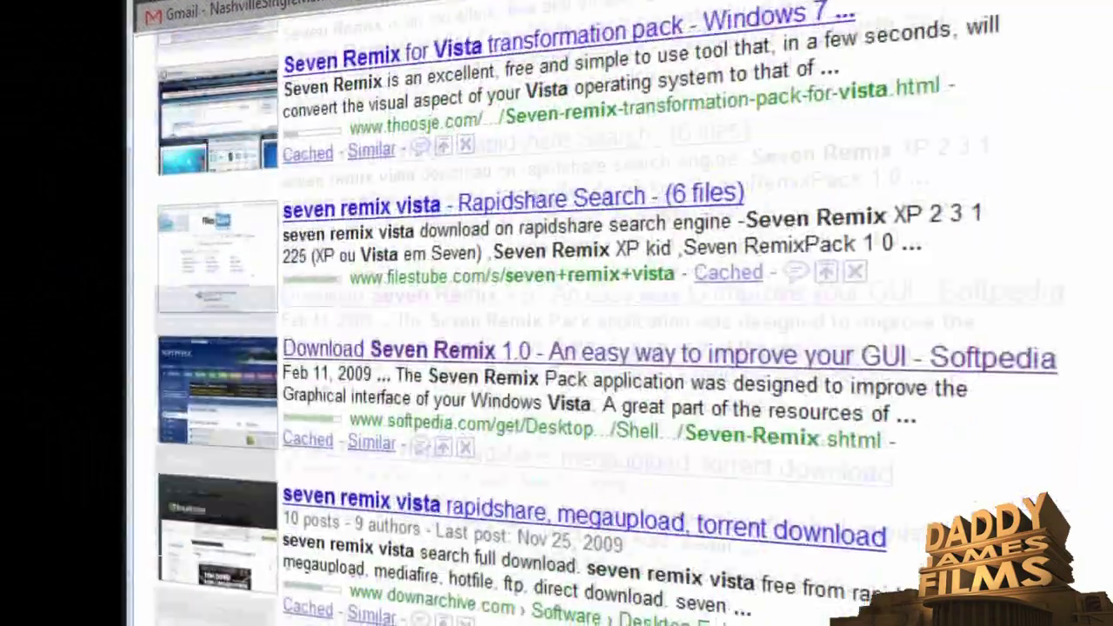
pyautogui.scroll(-6, 557, 313)
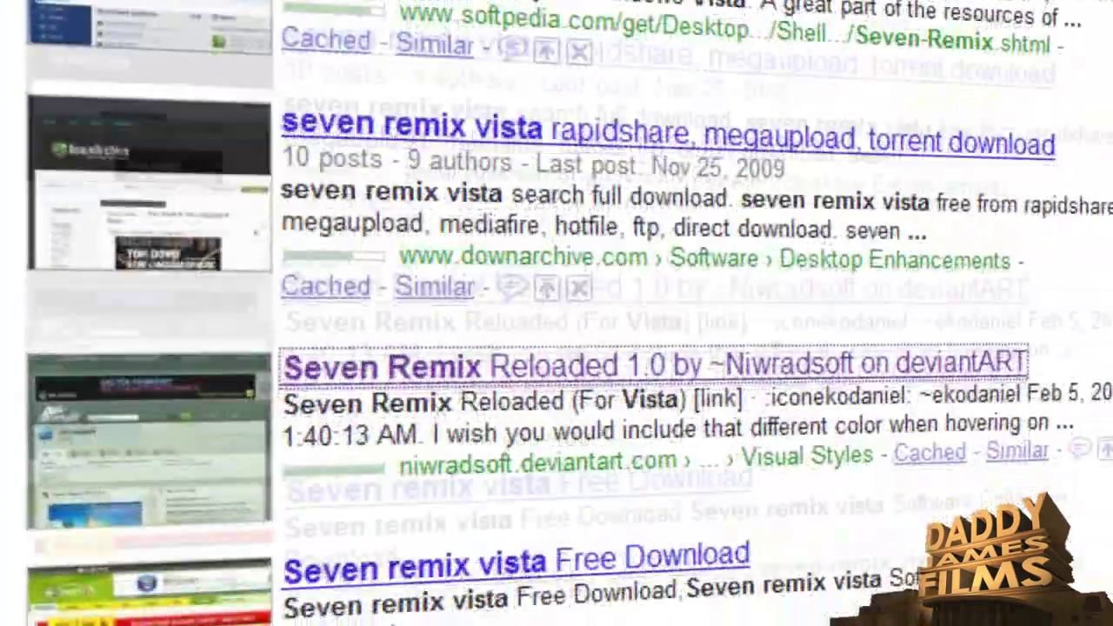
pyautogui.scroll(1, 711, 131)
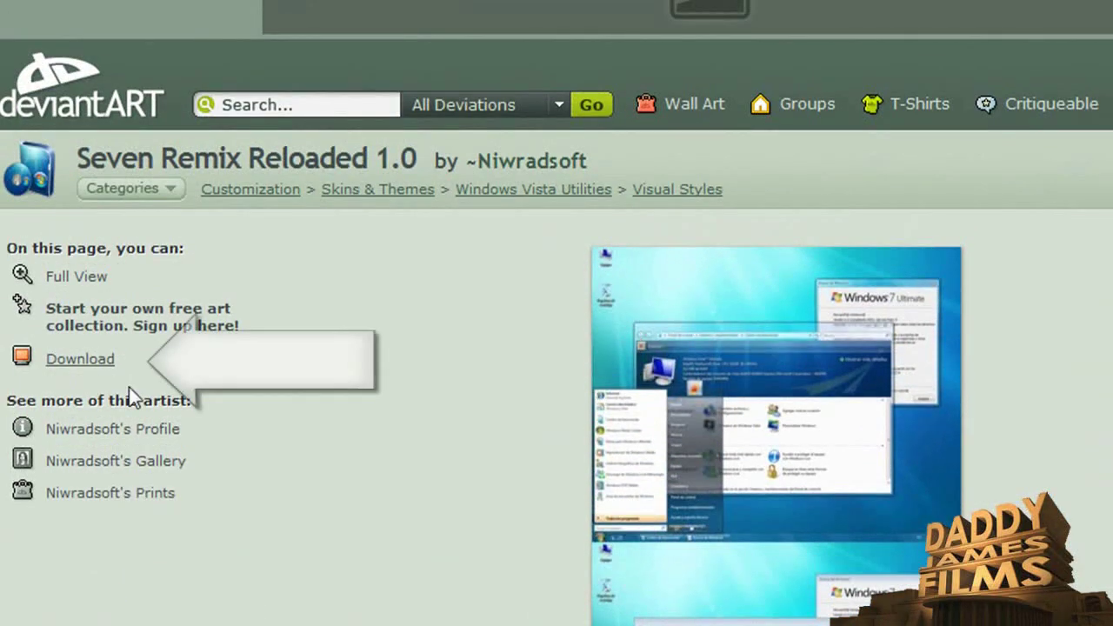
# - Download Seven_Remix_Reloaded_1_0_by_Niwradsoft.exe from the Seven Remix Reloaded 1.0 page and save it under its suggested name
pyautogui.click(91, 362)
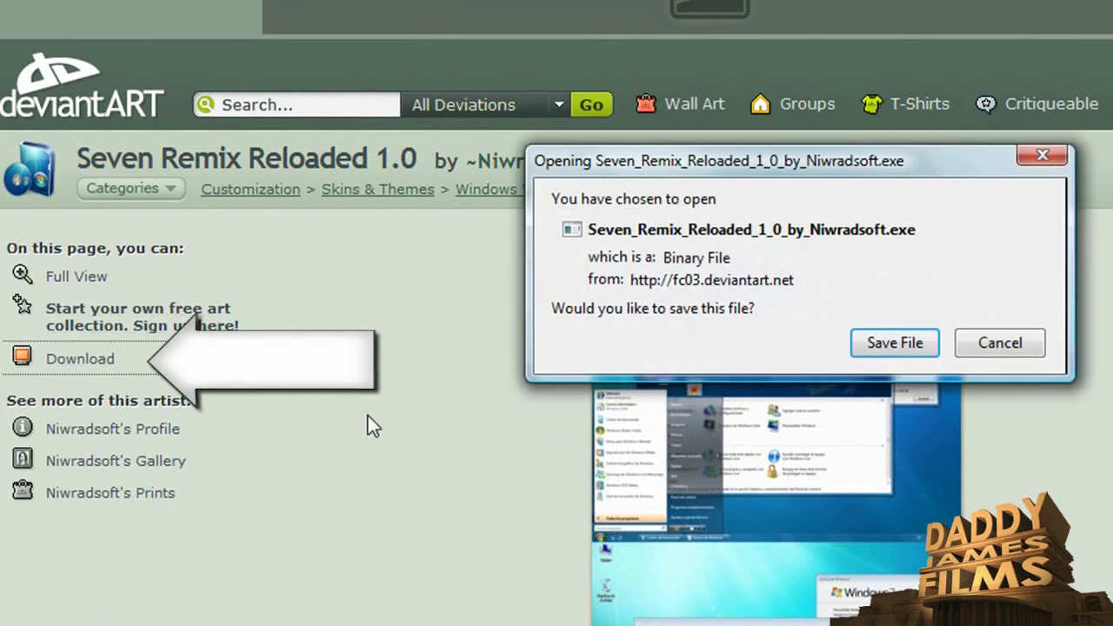
pyautogui.click(889, 340)
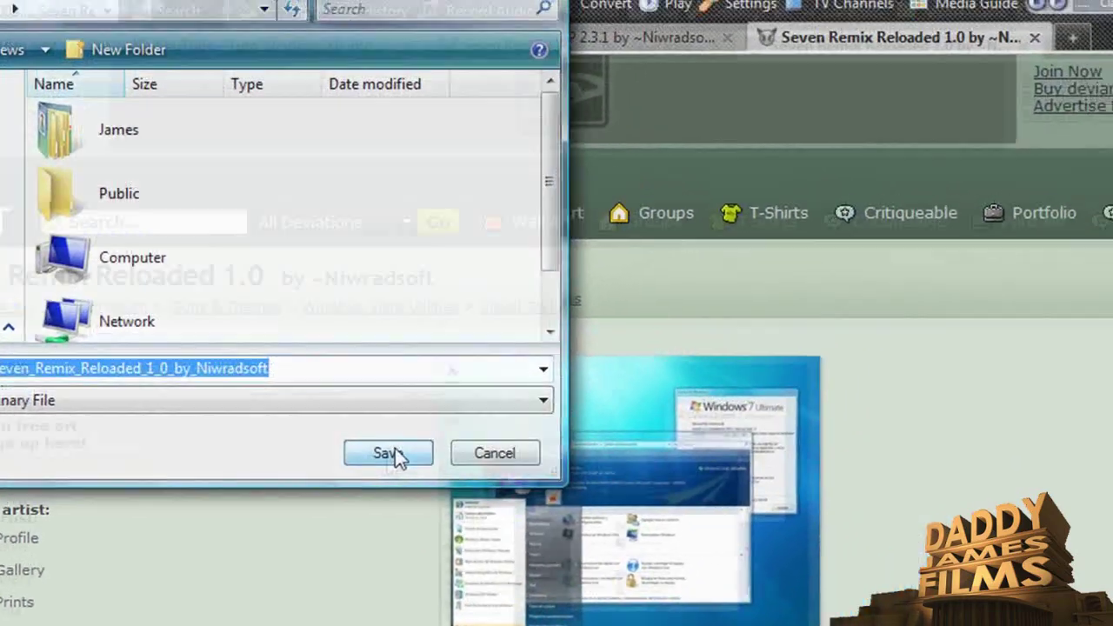
pyautogui.click(466, 396)
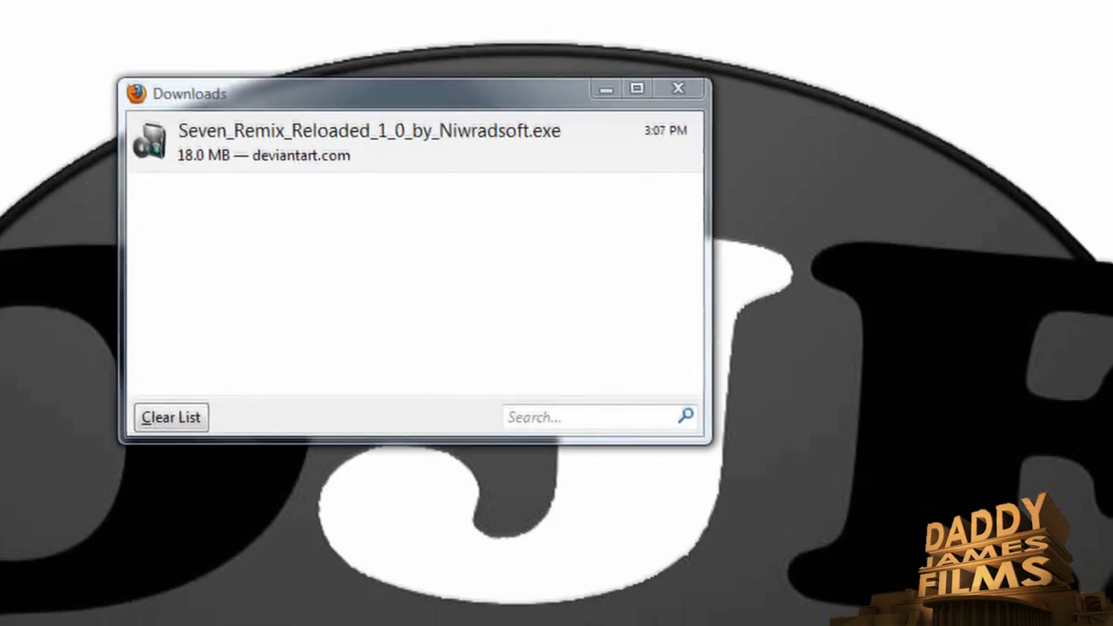
# - Run the downloaded Seven Remix Reloaded installer, accept the license agreement and start the installation with all components selected
pyautogui.doubleClick(225, 61)
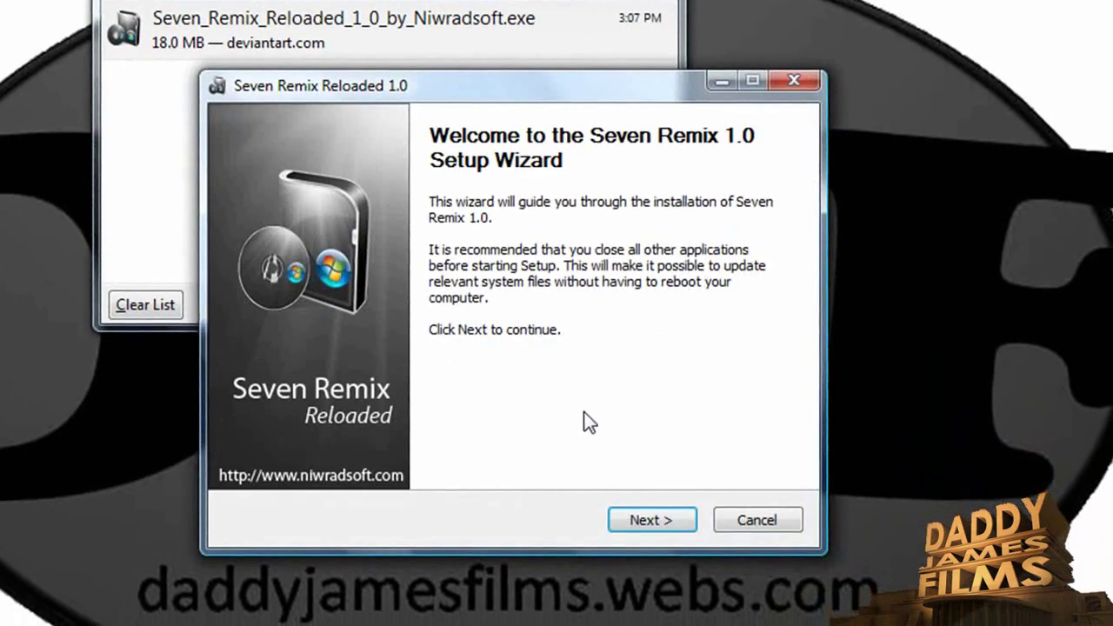
pyautogui.click(668, 521)
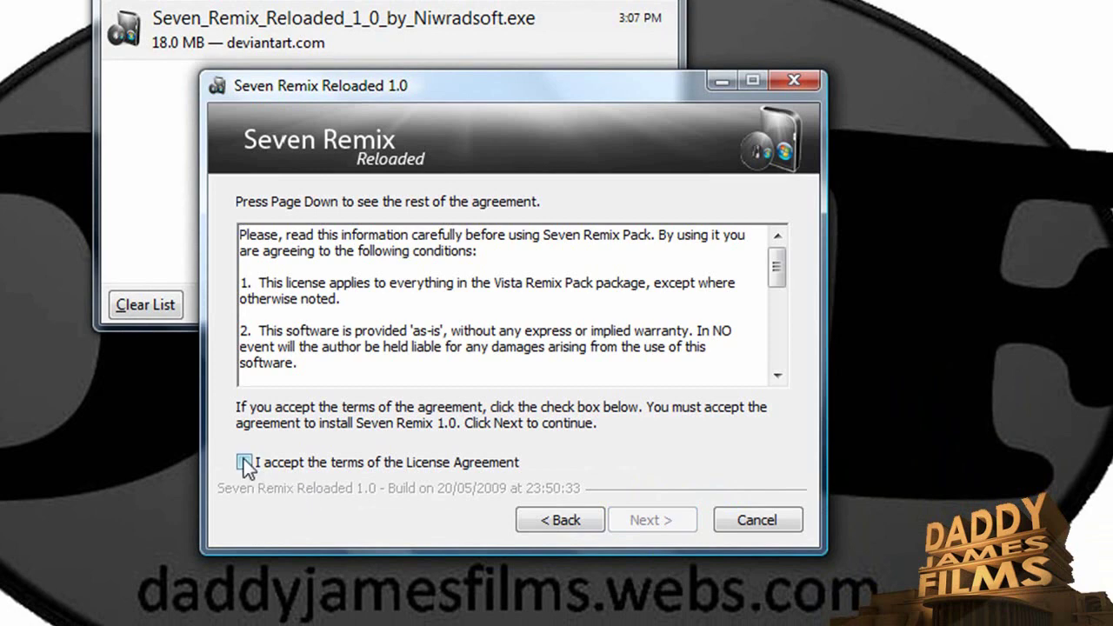
pyautogui.click(245, 462)
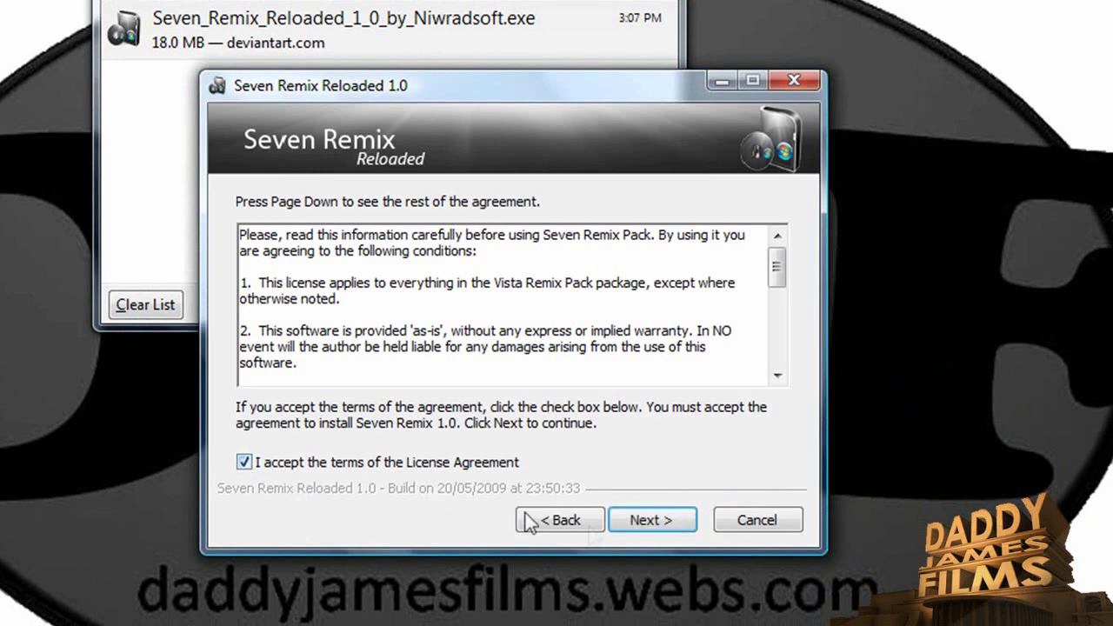
pyautogui.click(679, 519)
pyautogui.click(678, 519)
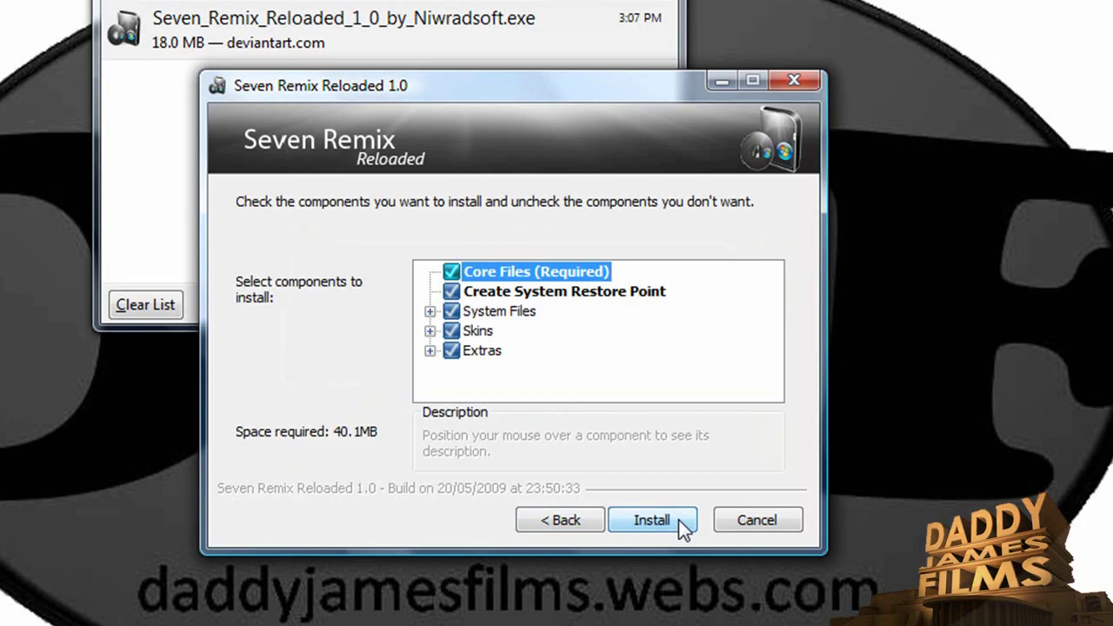
pyautogui.click(682, 522)
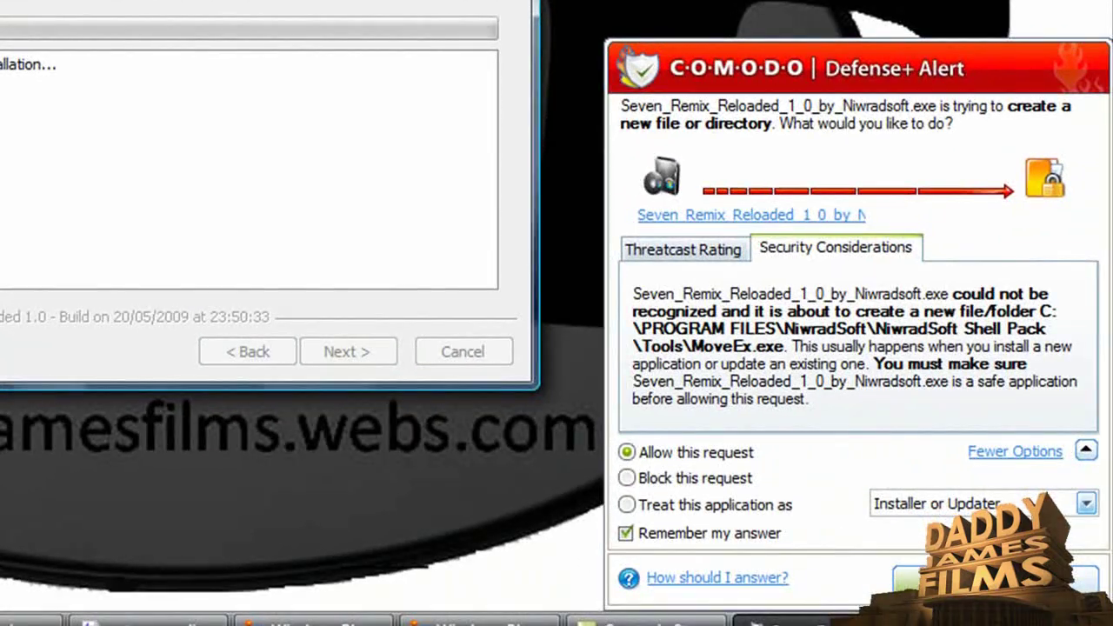
# - Treat the setup as Installer or Updater in the Comodo alert, switch to Installation Mode and continue past the completed installation
pyautogui.click(1086, 503)
pyautogui.click(922, 527)
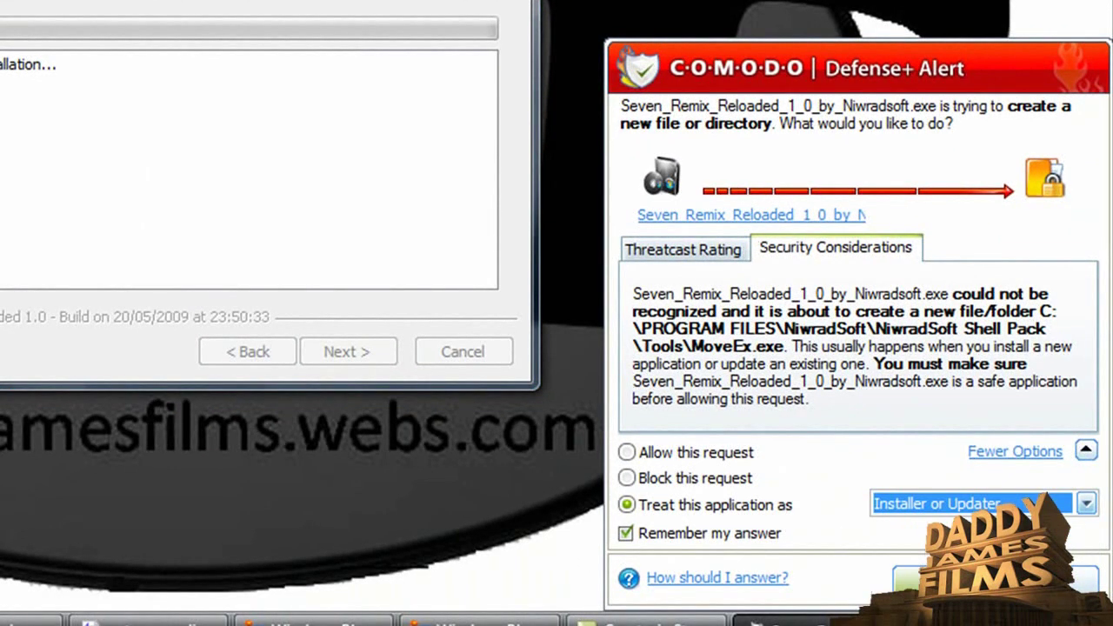
pyautogui.click(996, 581)
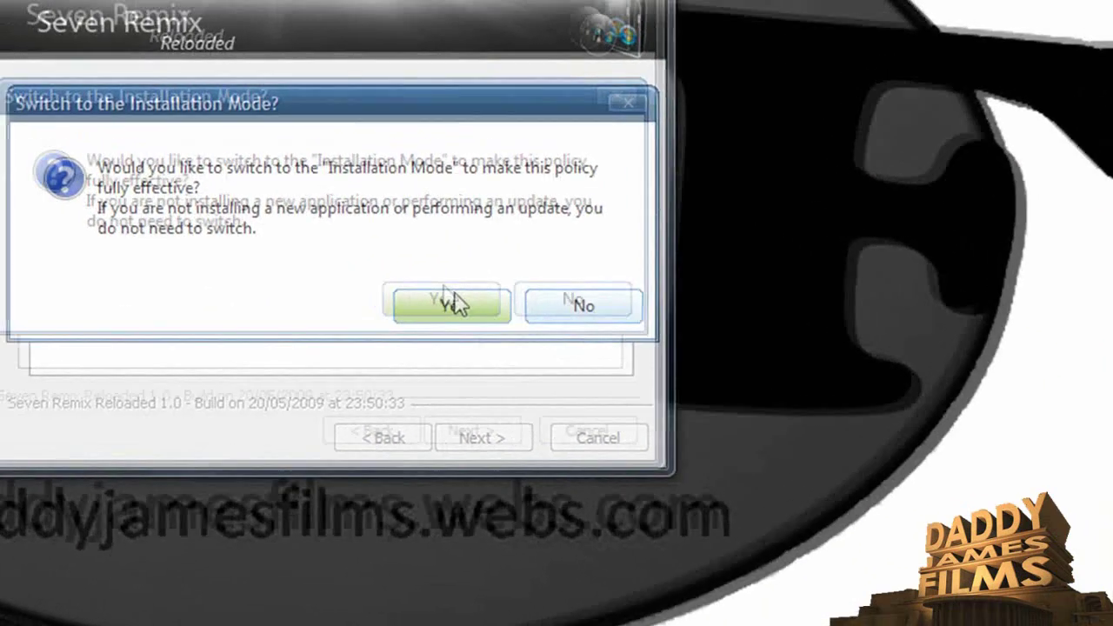
pyautogui.click(373, 248)
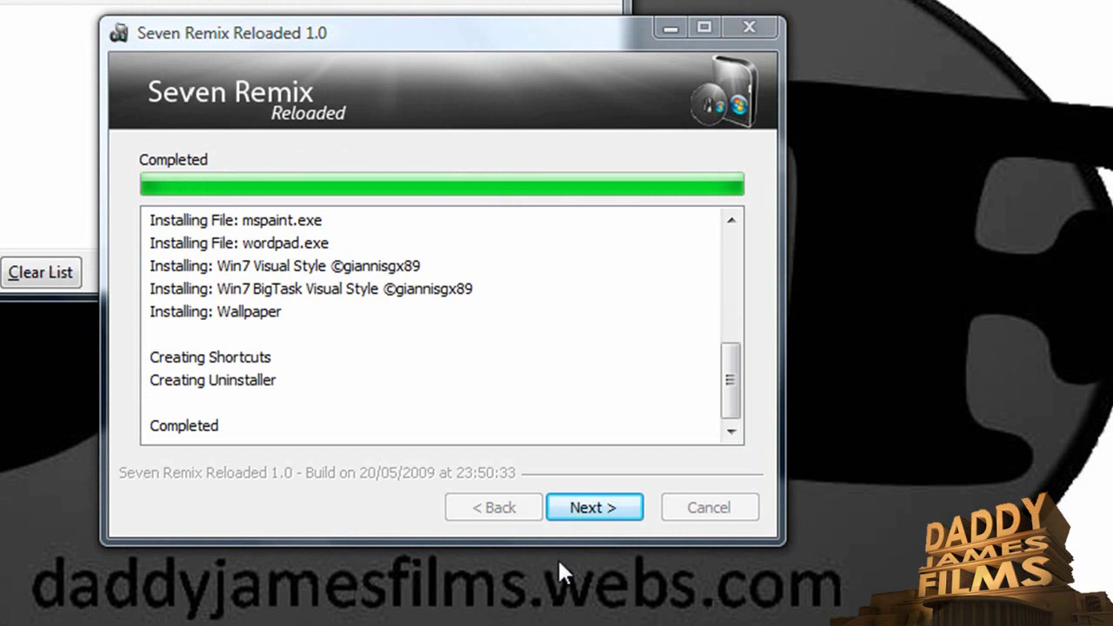
pyautogui.click(591, 508)
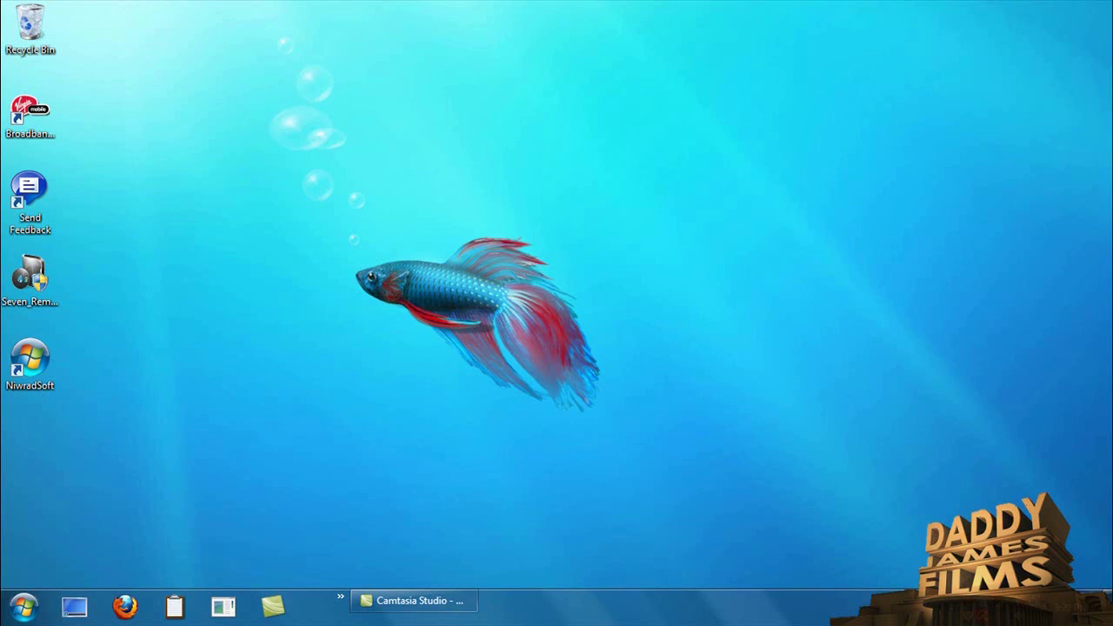
# - View the restyled Start menu and open the user's personal folder from it
pyautogui.click(24, 606)
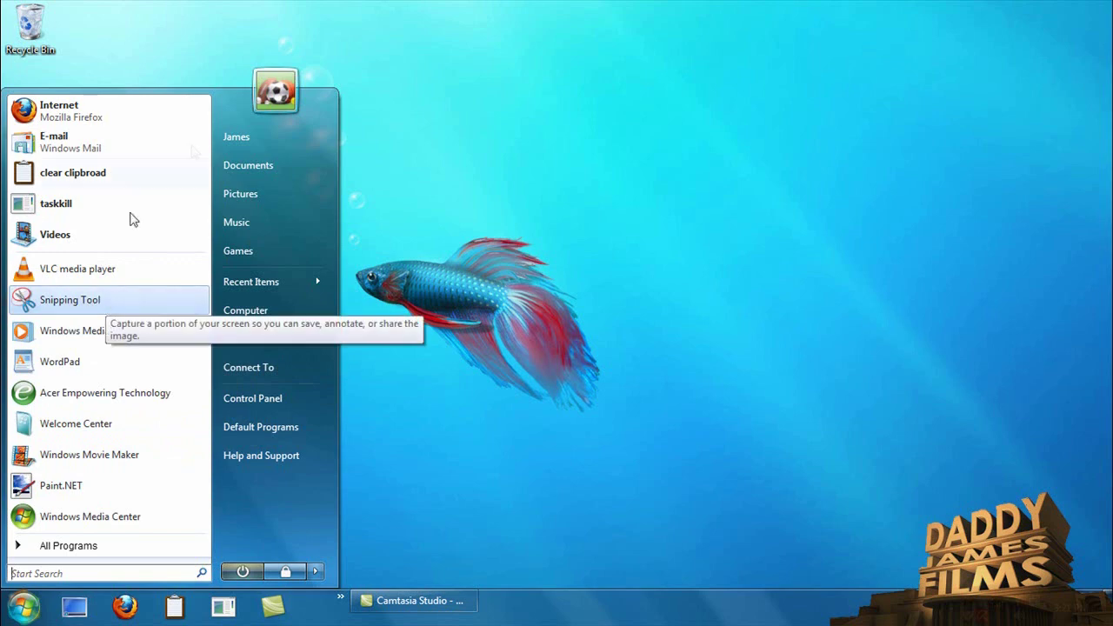
pyautogui.click(247, 137)
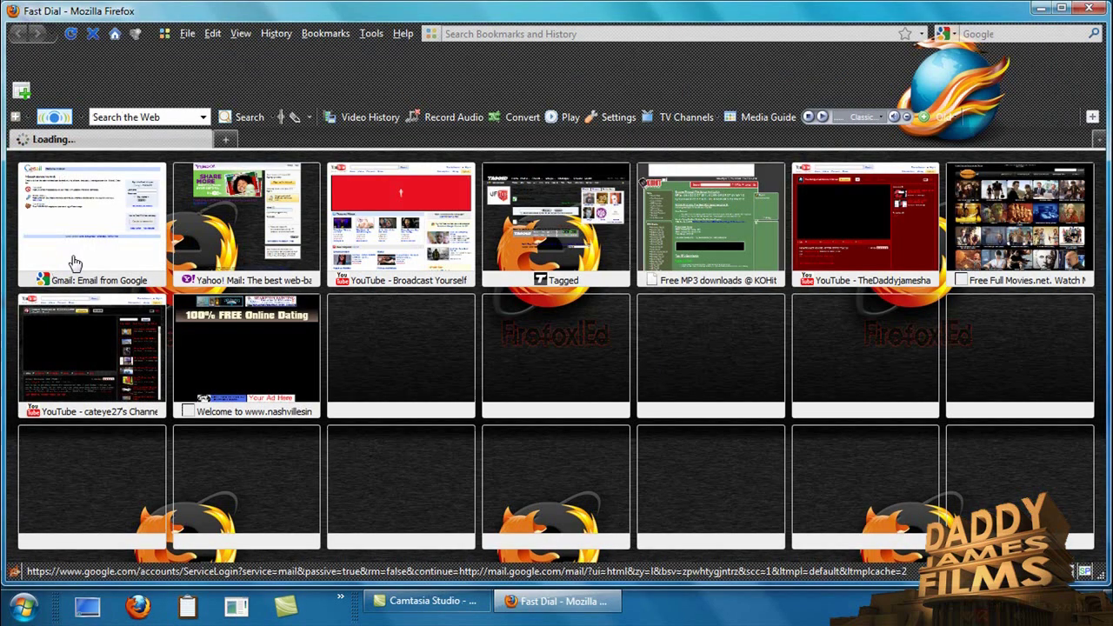
# - Check Firefox in the new theme by visiting Gmail and YouTube from Fast Dial, and close the browser
pyautogui.click(75, 262)
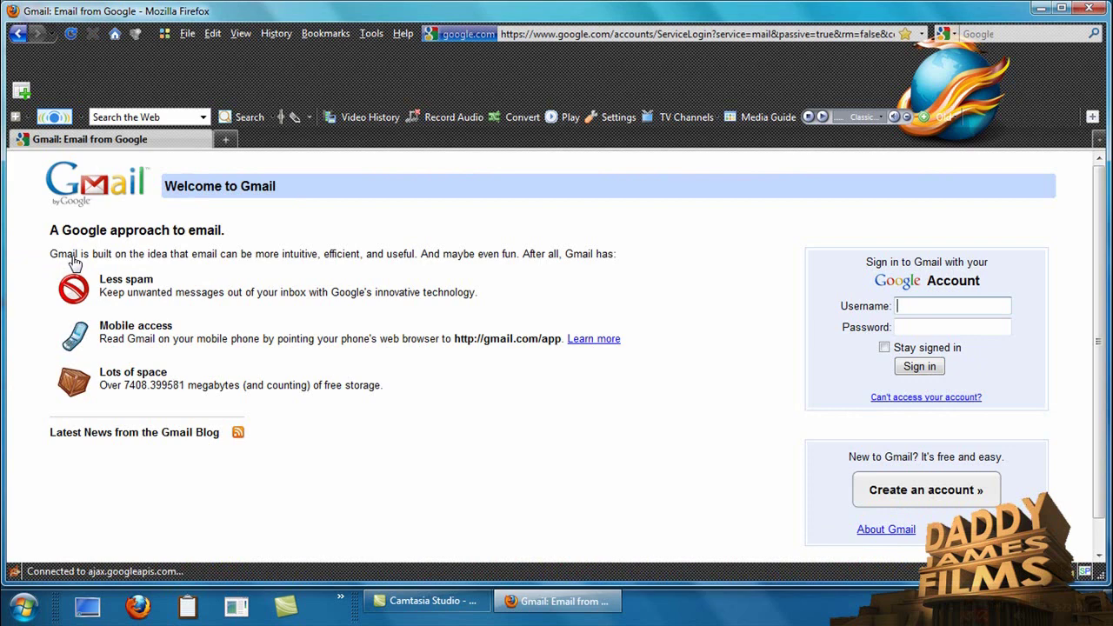
pyautogui.click(164, 34)
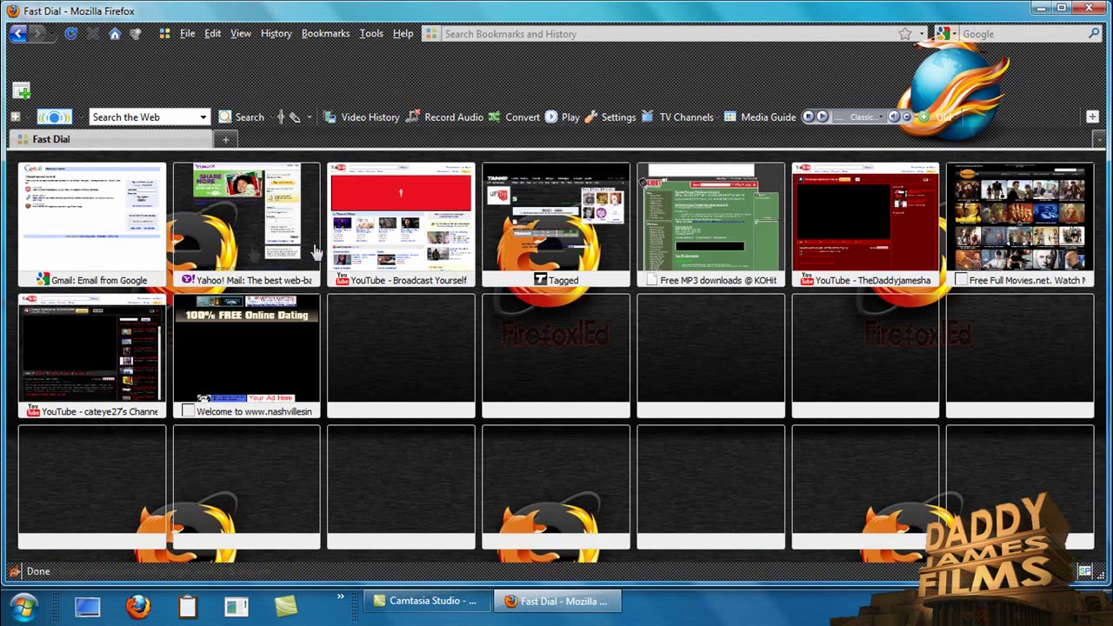
pyautogui.click(411, 222)
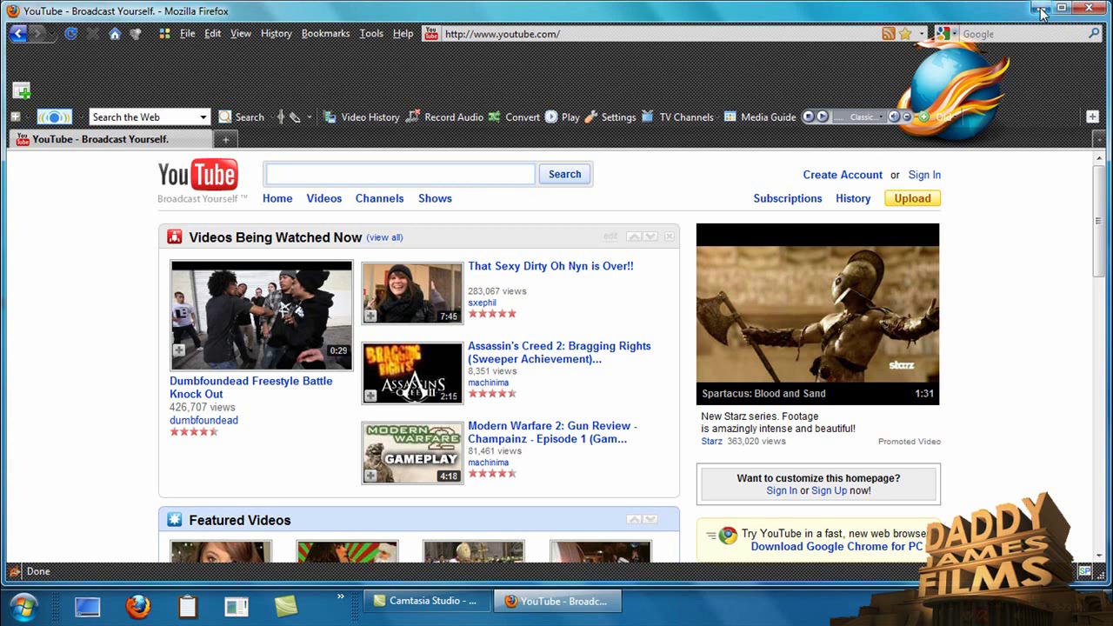
pyautogui.click(1089, 9)
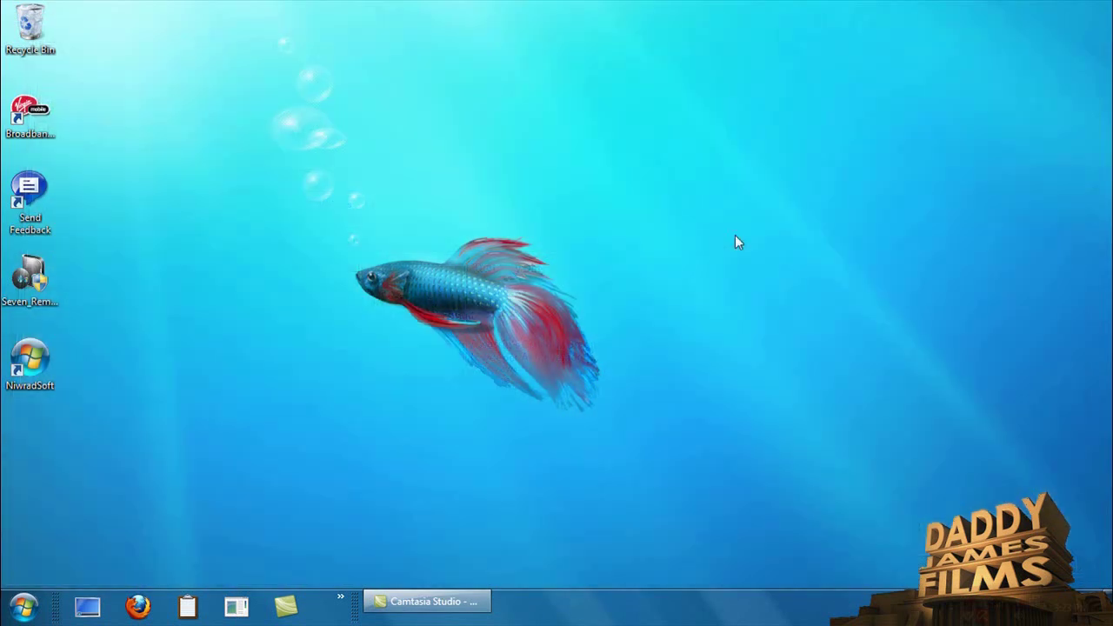